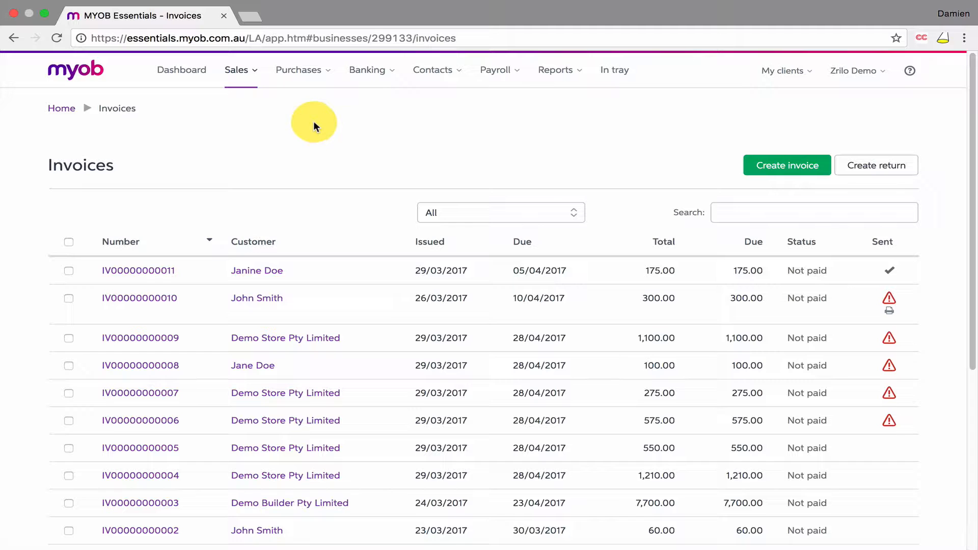
# Step: Search the invoice list by part of a customer's first name and clear the search
pyautogui.scroll(-2, 333, 116)
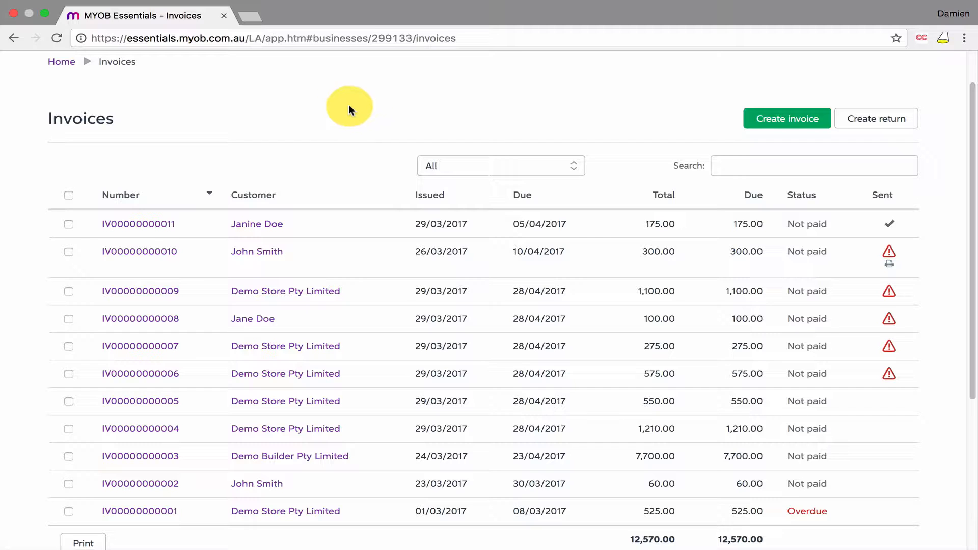
pyautogui.click(755, 165)
pyautogui.write('j')
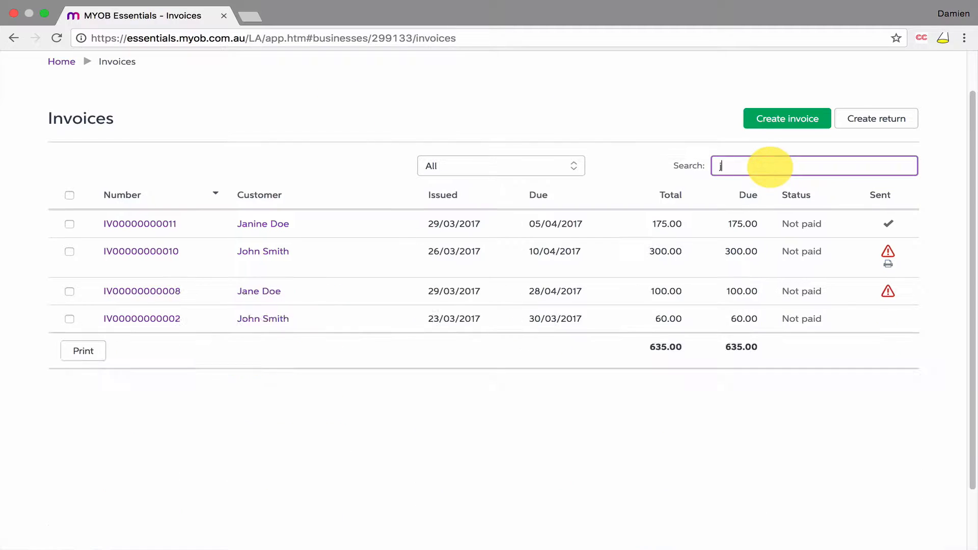
pyautogui.write('ani')
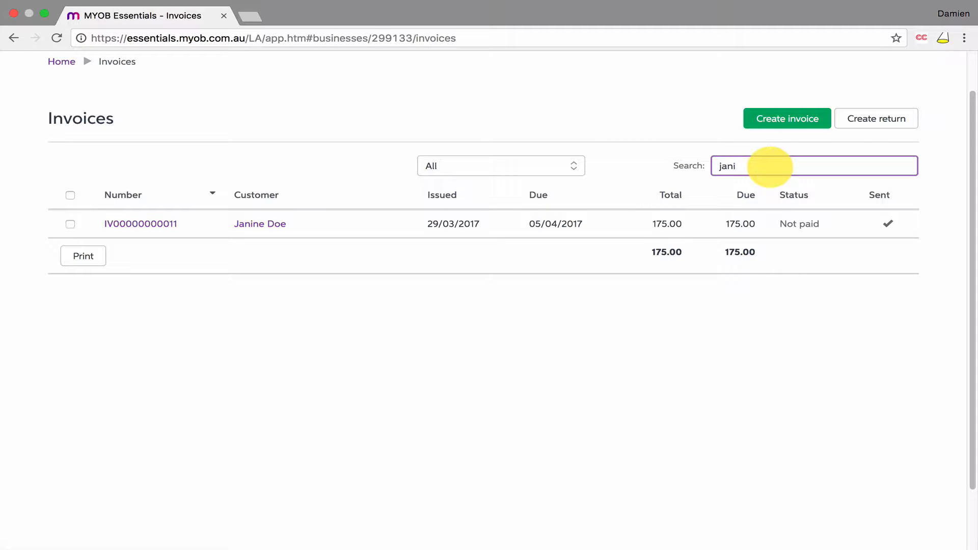
pyautogui.moveTo(763, 167); pyautogui.dragTo(667, 172)
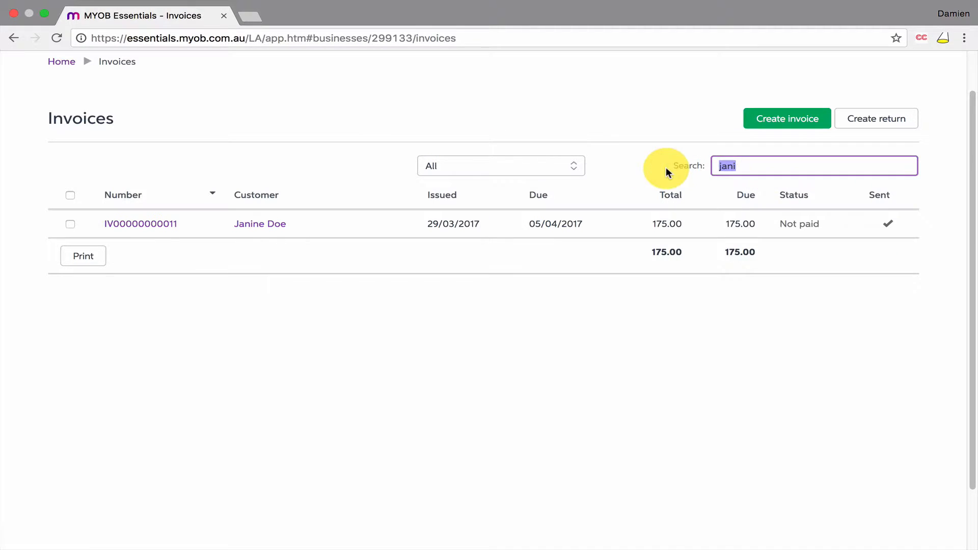
pyautogui.press('BackSpace')
# Step: Filter the invoice list to Overdue invoices, and set the filter back to All
pyautogui.click(574, 165)
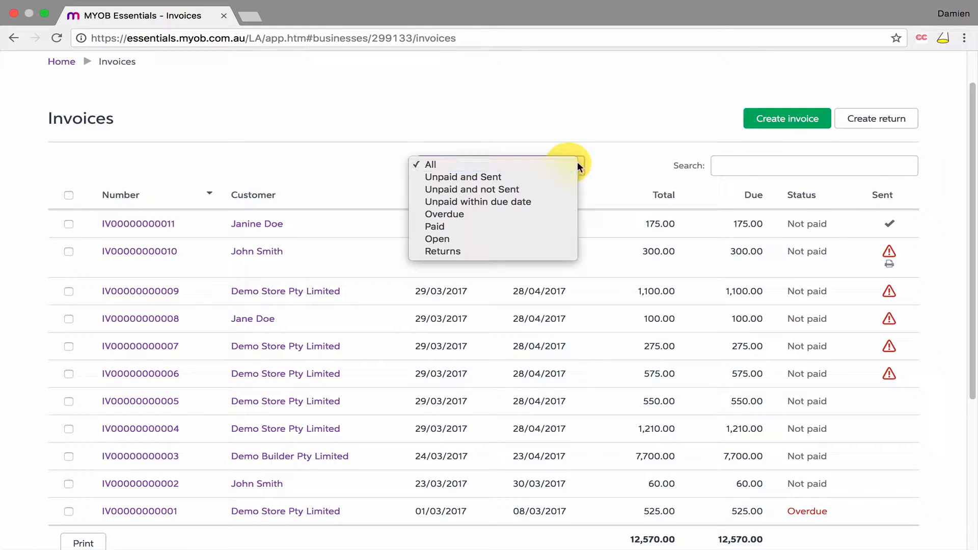
pyautogui.click(547, 214)
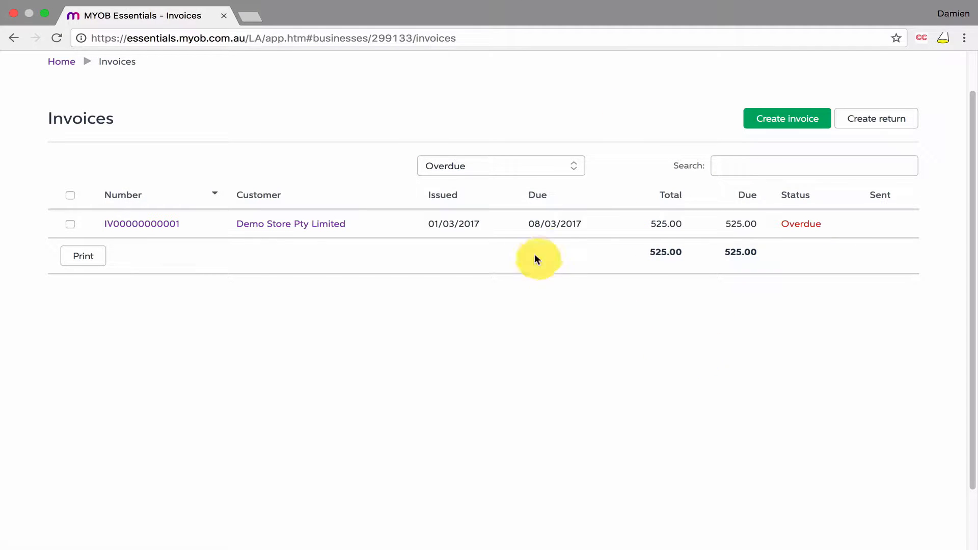
pyautogui.click(574, 166)
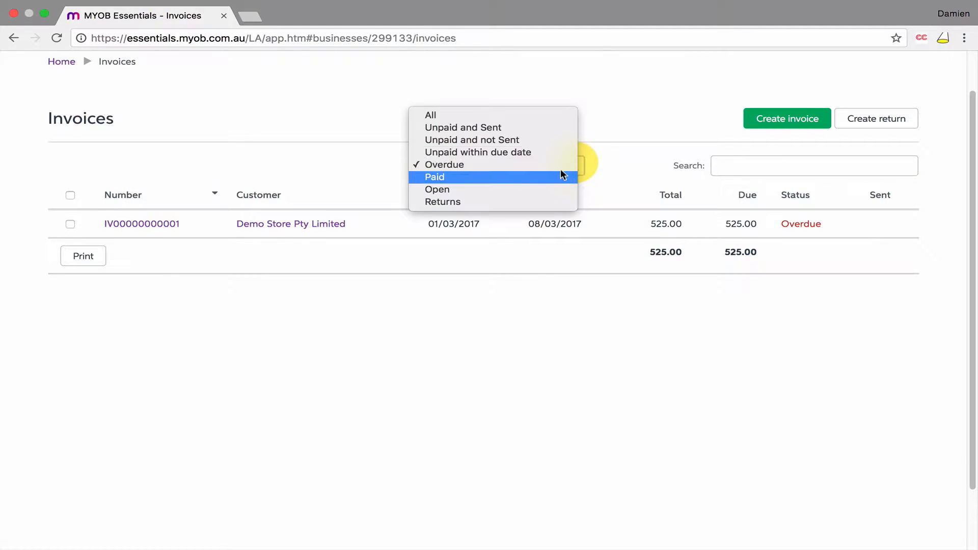
pyautogui.click(548, 116)
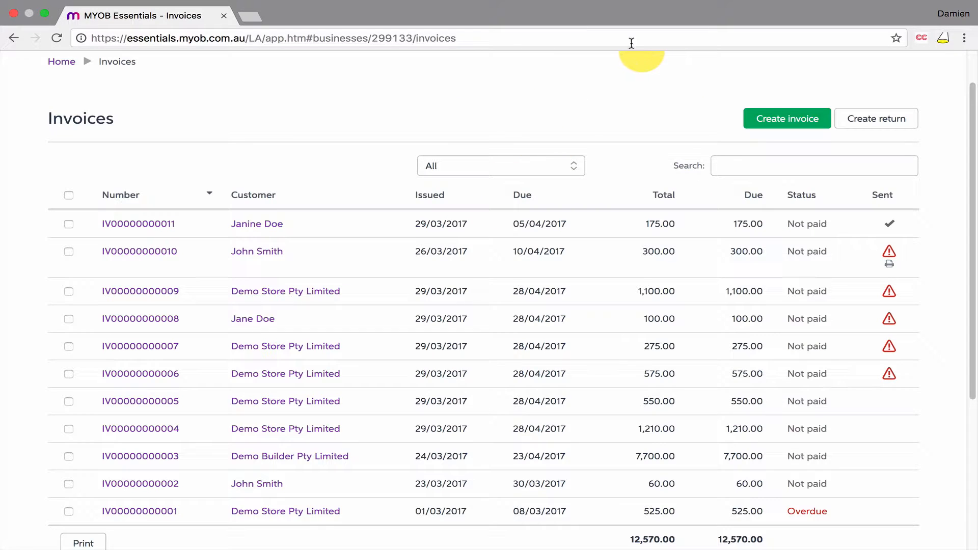
# Step: Create a new invoice and choose the existing individual customer whose address is in Surry Hills
pyautogui.scroll(2, 642, 143)
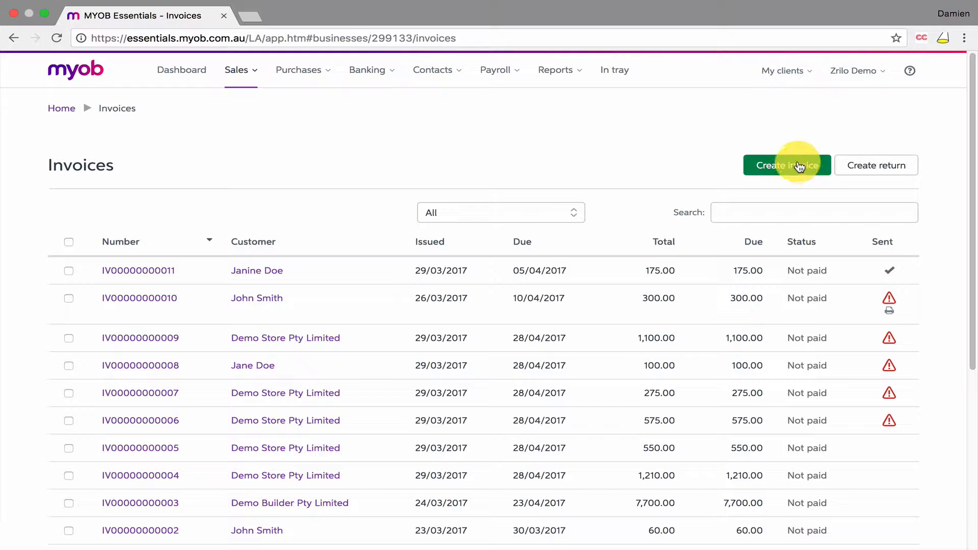
pyautogui.click(801, 167)
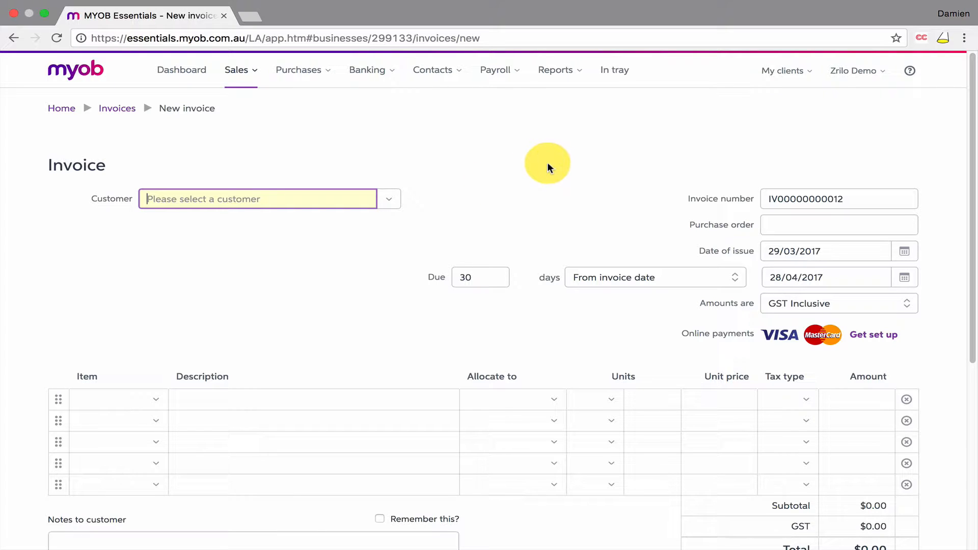
pyautogui.click(393, 199)
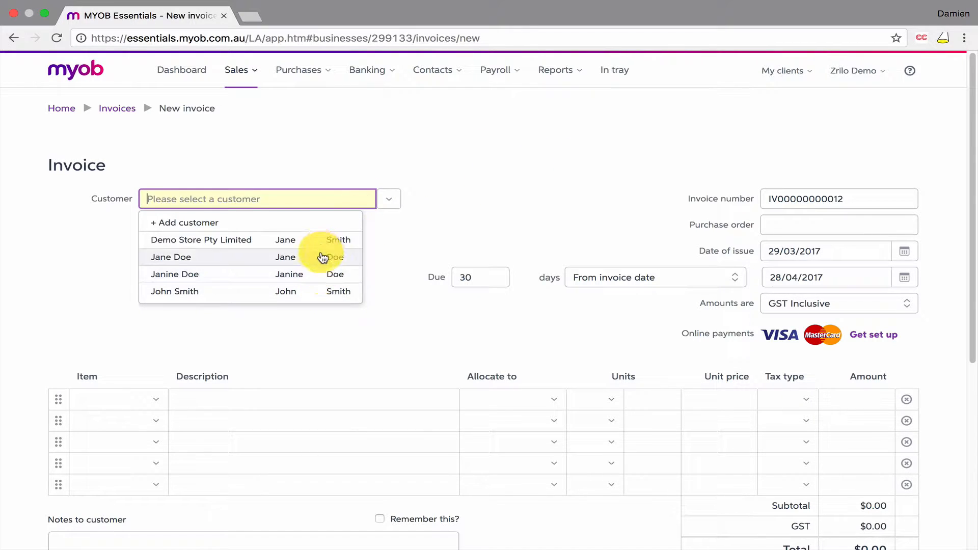
pyautogui.click(321, 258)
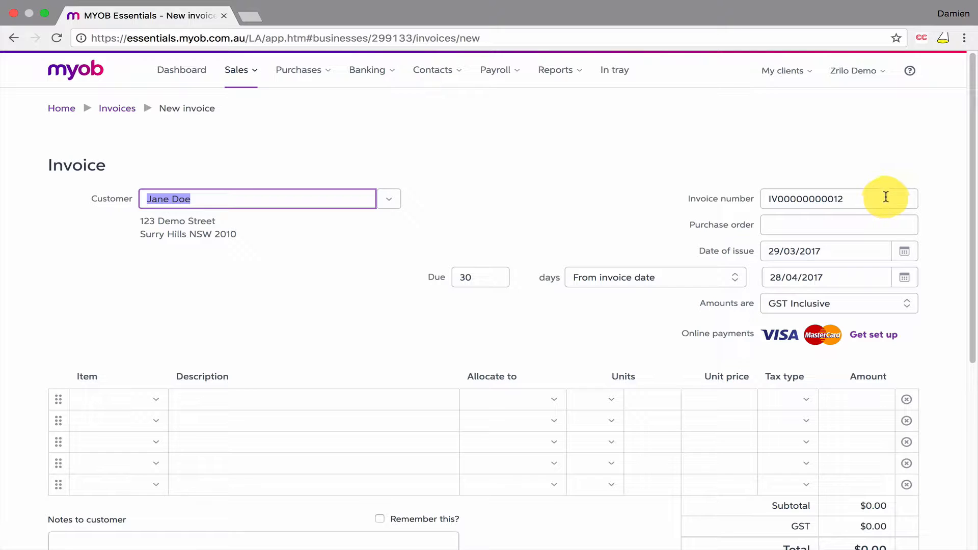
# Step: Fill in the purchase order number on the invoice
pyautogui.click(846, 225)
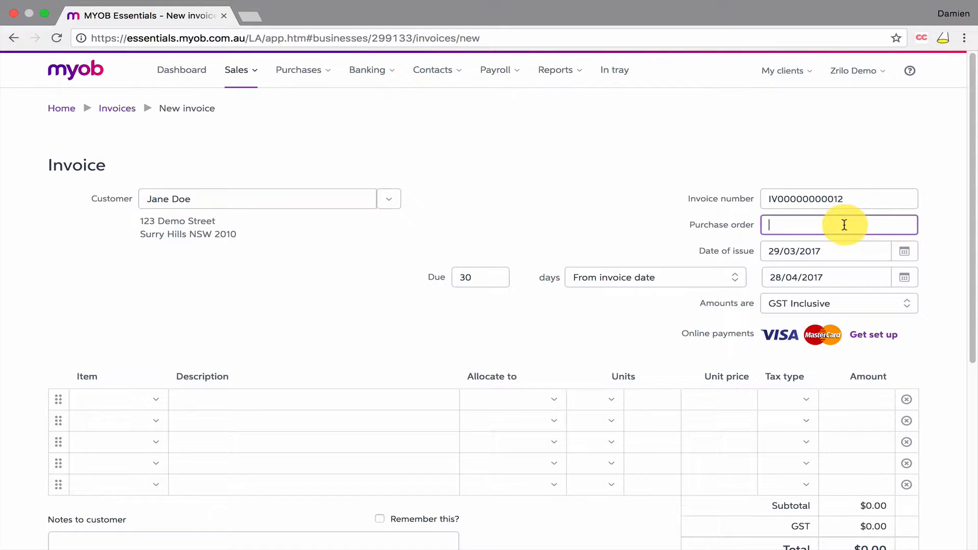
pyautogui.write('90')
pyautogui.hotkey('shift', 'Tab')
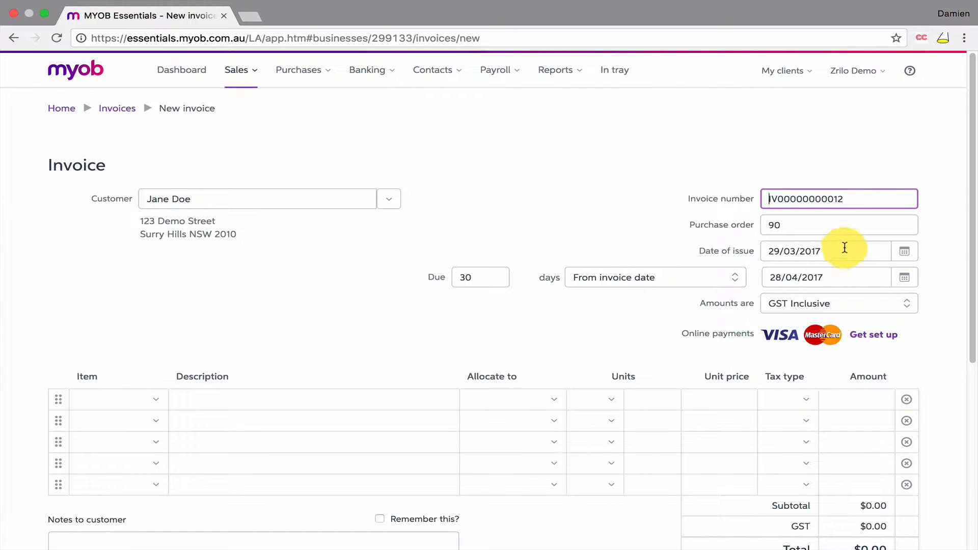
# Step: Make the invoice due 7 days from the invoice date and set its amounts to GST Exclusive
pyautogui.moveTo(507, 277); pyautogui.dragTo(437, 280)
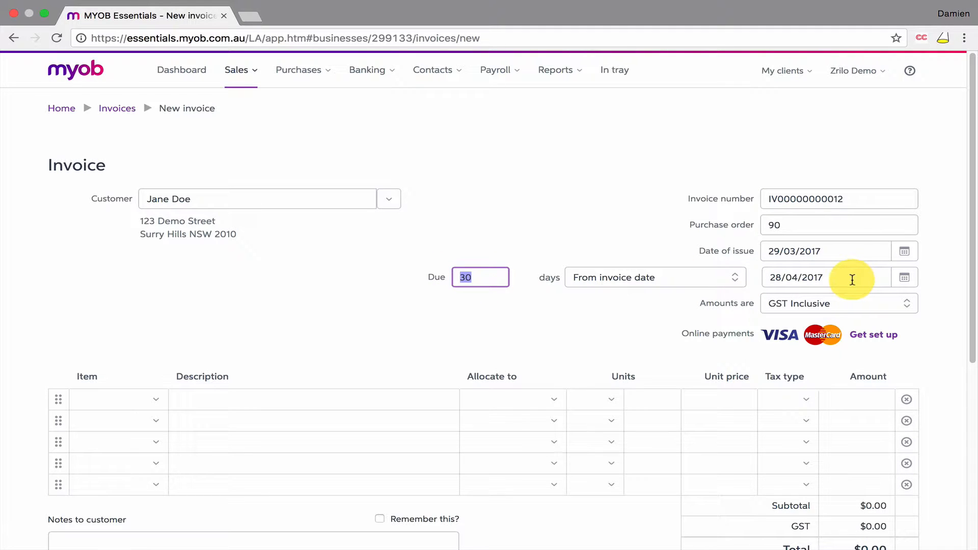
pyautogui.write('7')
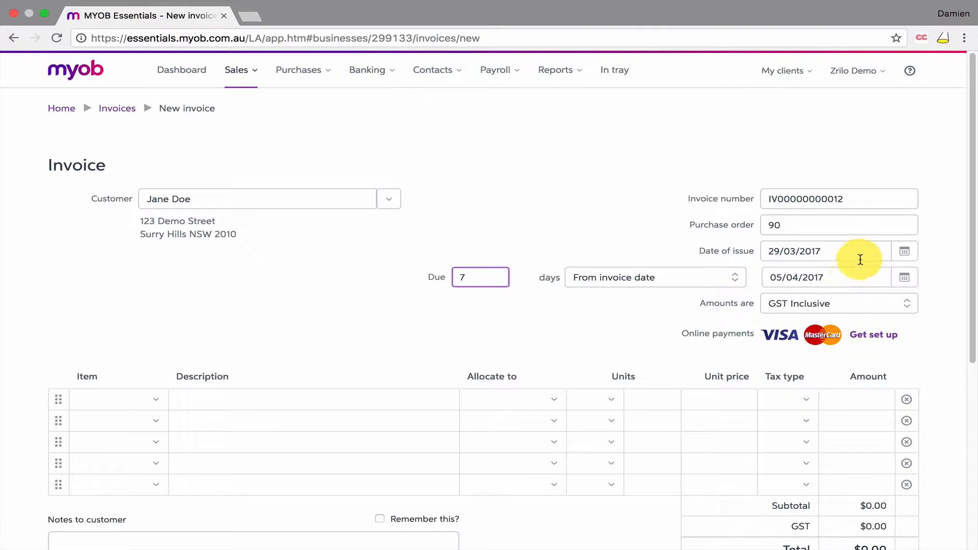
pyautogui.click(618, 327)
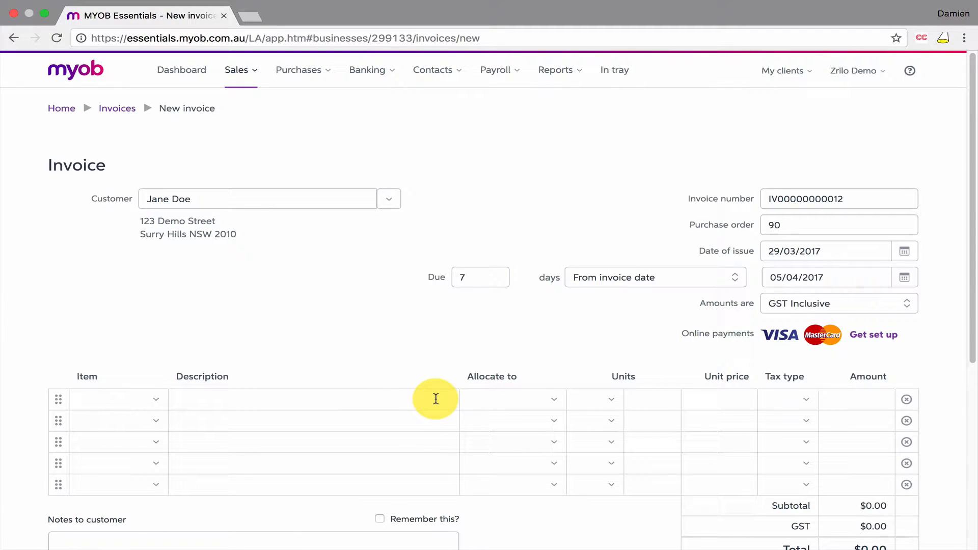
pyautogui.click(904, 308)
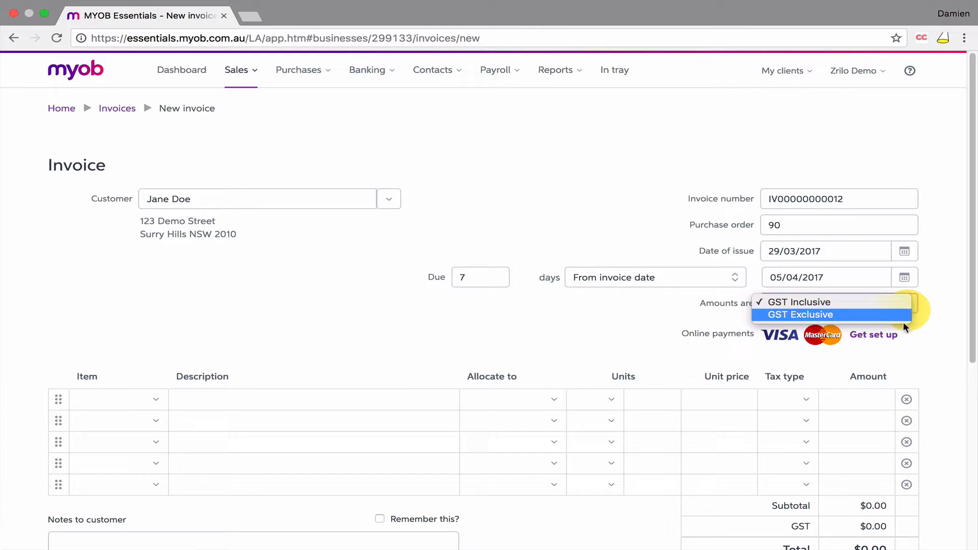
pyautogui.click(878, 317)
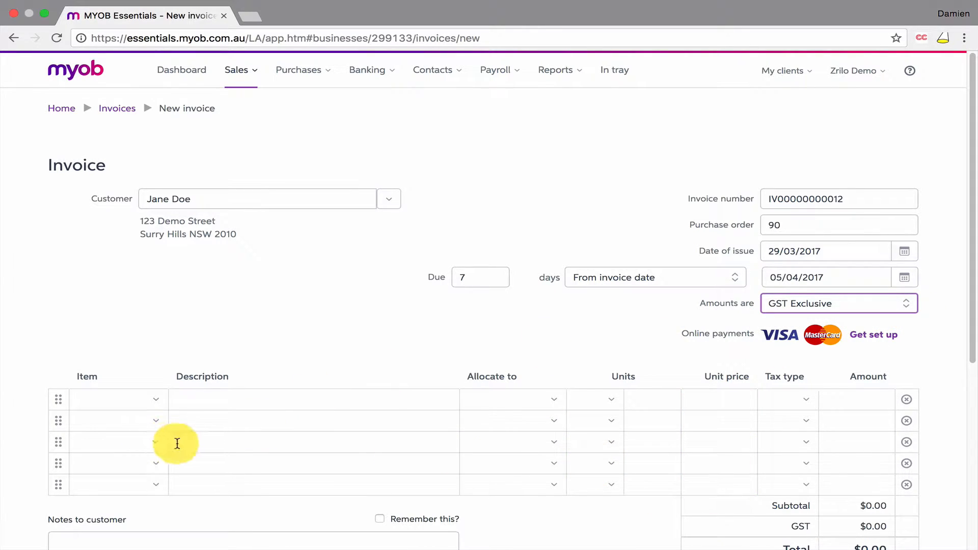
# Step: Describe the first invoice line as "Lawnmowing" and allocate it to the Sales 1 income account
pyautogui.scroll(-3, 229, 429)
pyautogui.scroll(-2, 233, 430)
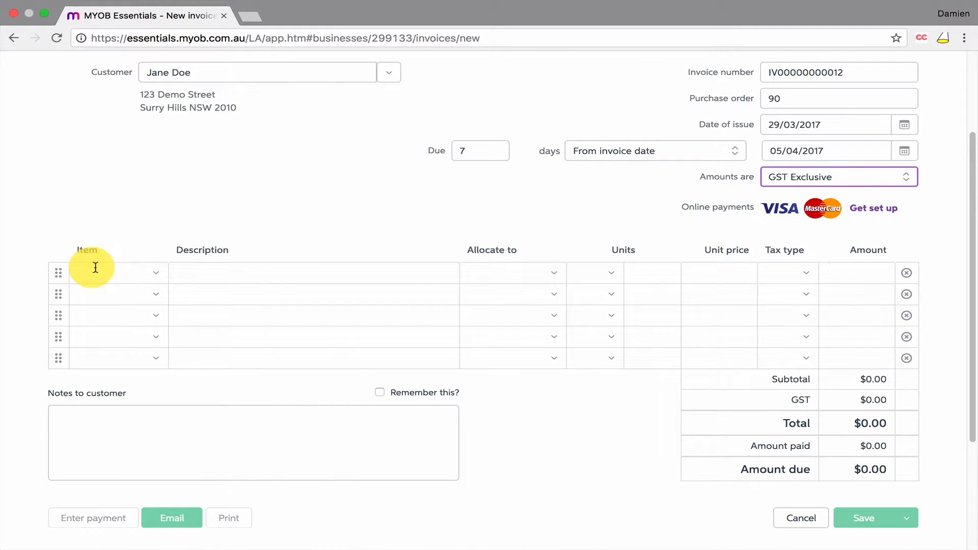
pyautogui.click(271, 274)
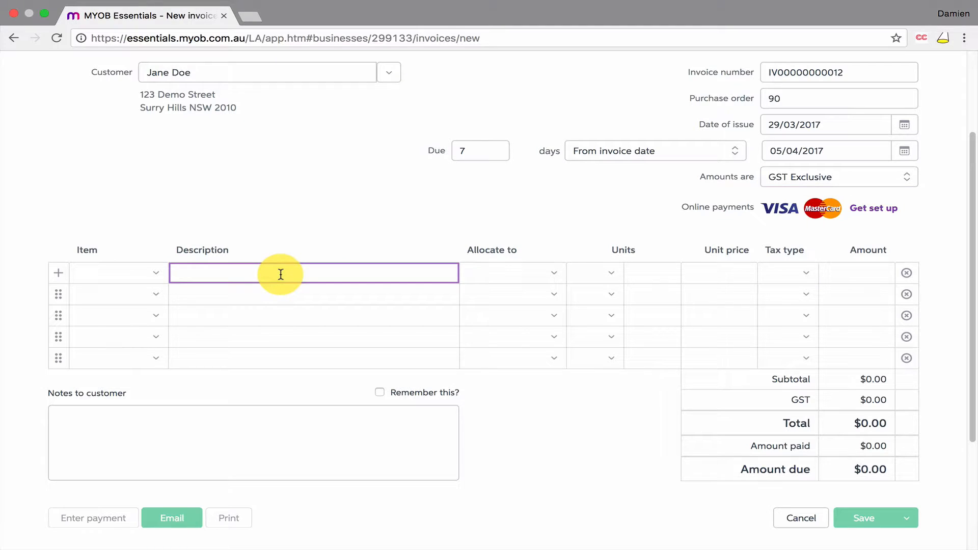
pyautogui.write('Lawnmowing')
pyautogui.press('Tab')
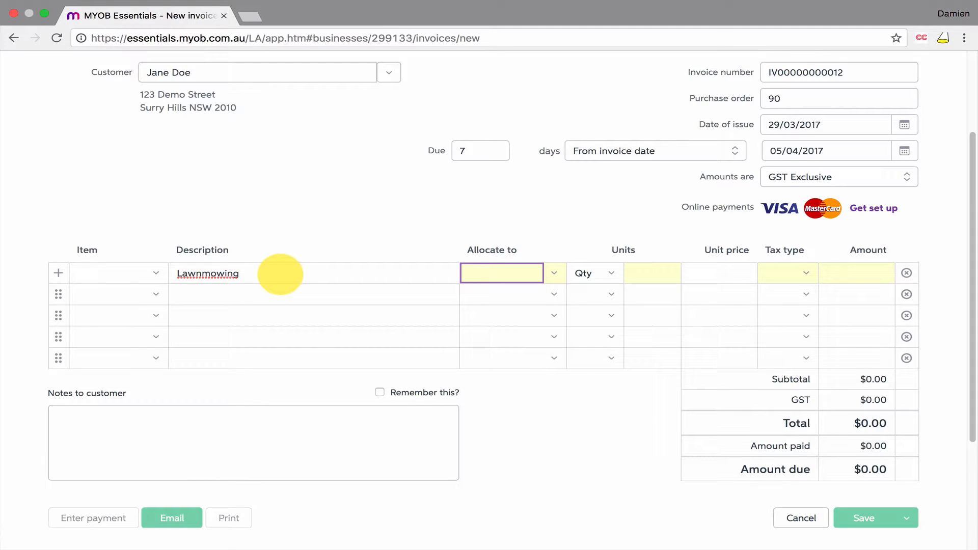
pyautogui.write('sales')
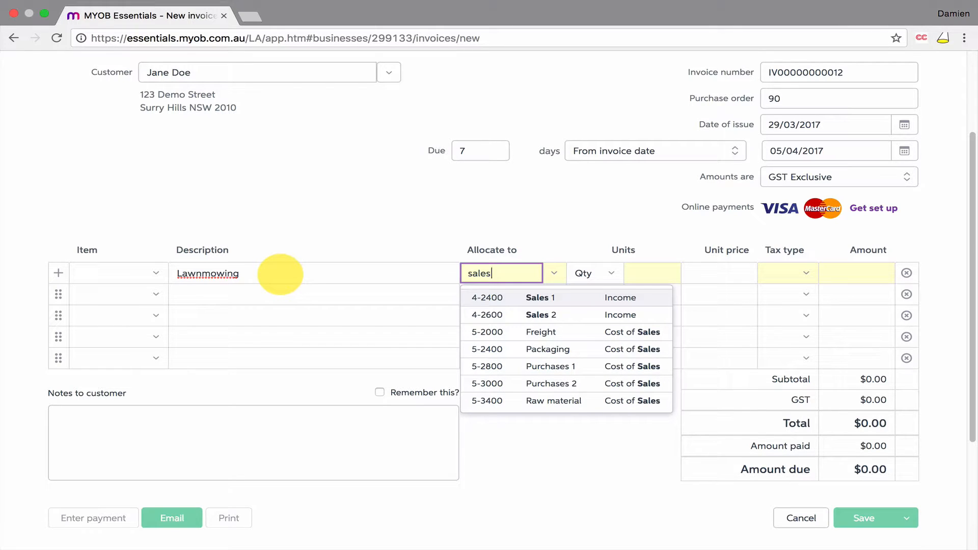
pyautogui.press('Tab')
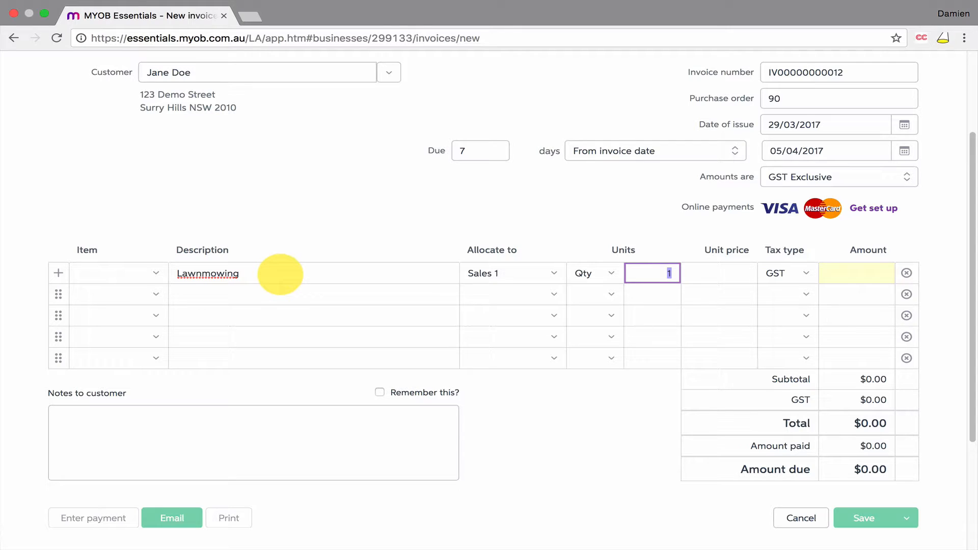
# Step: Keep the lawnmowing line's quantity at 1 and set its unit price to 150
pyautogui.press('Tab')
pyautogui.write('15')
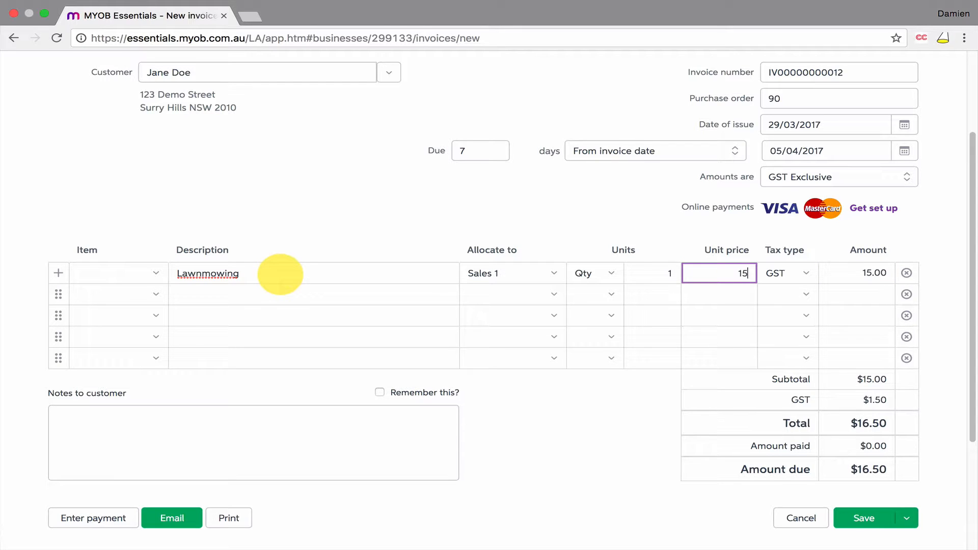
pyautogui.write('0')
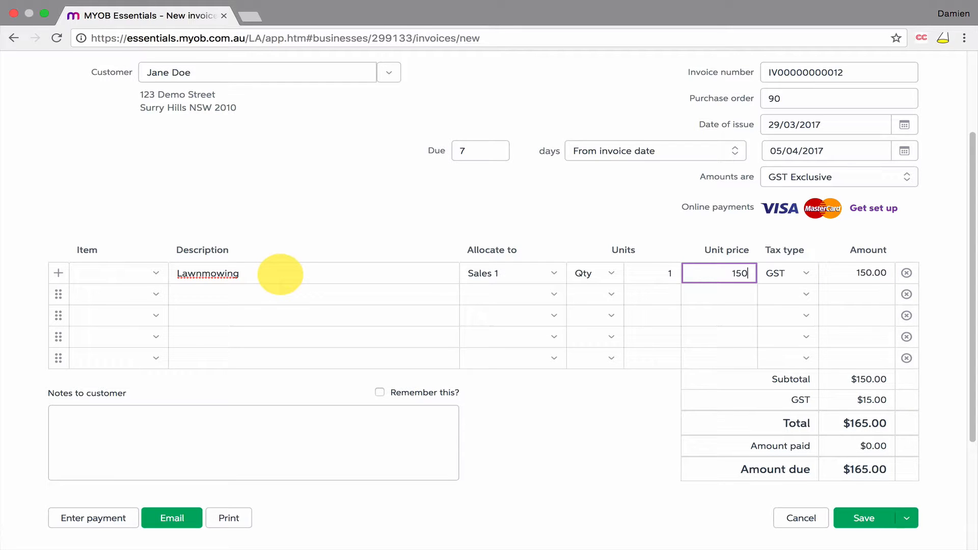
pyautogui.press('Tab')
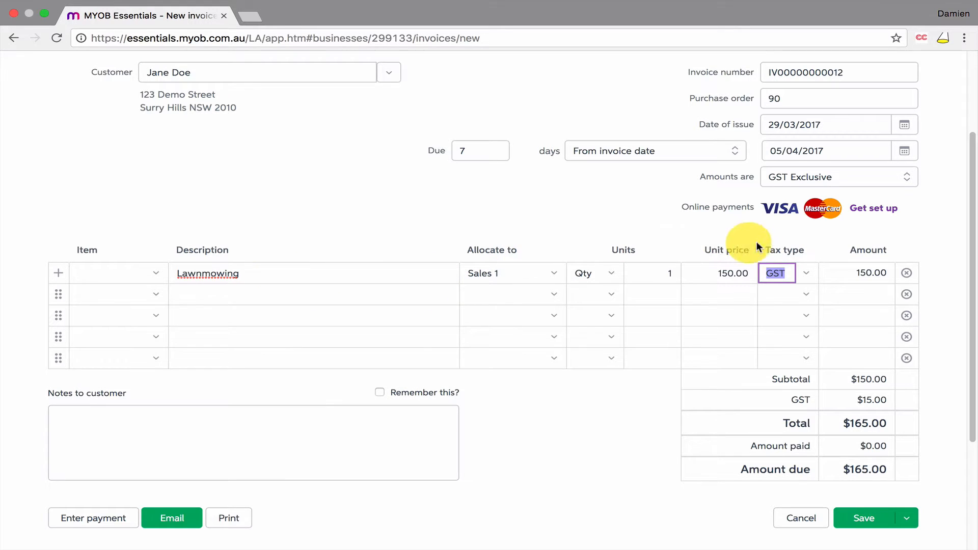
pyautogui.moveTo(805, 196)
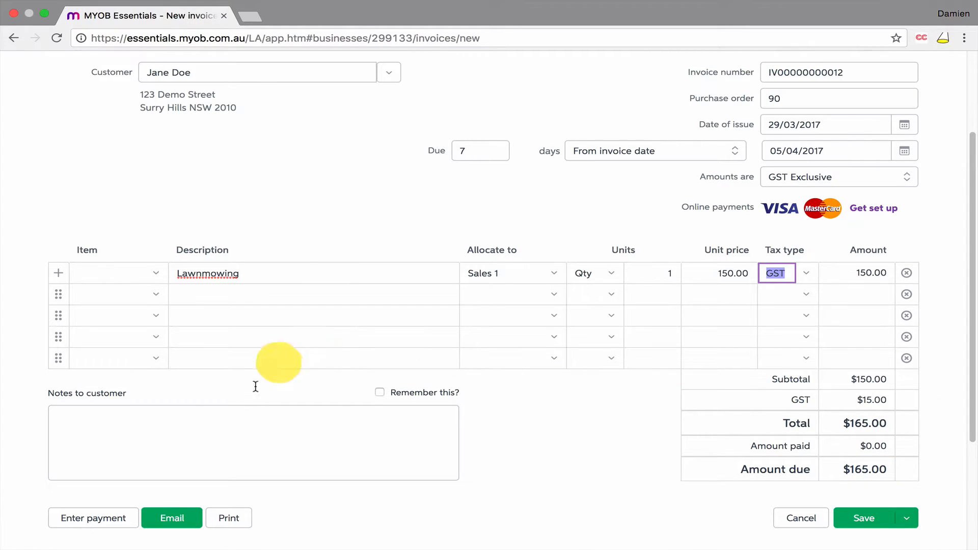
# Step: Add the customer note "Thanks for your business" to the invoice
pyautogui.scroll(-1, 306, 395)
pyautogui.scroll(-1, 321, 402)
pyautogui.click(314, 420)
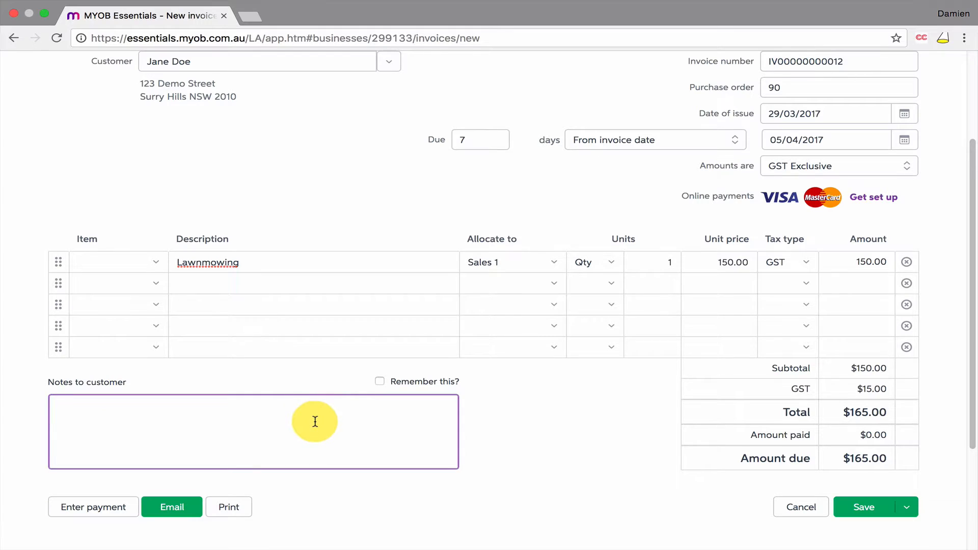
pyautogui.write('Thanks for your business')
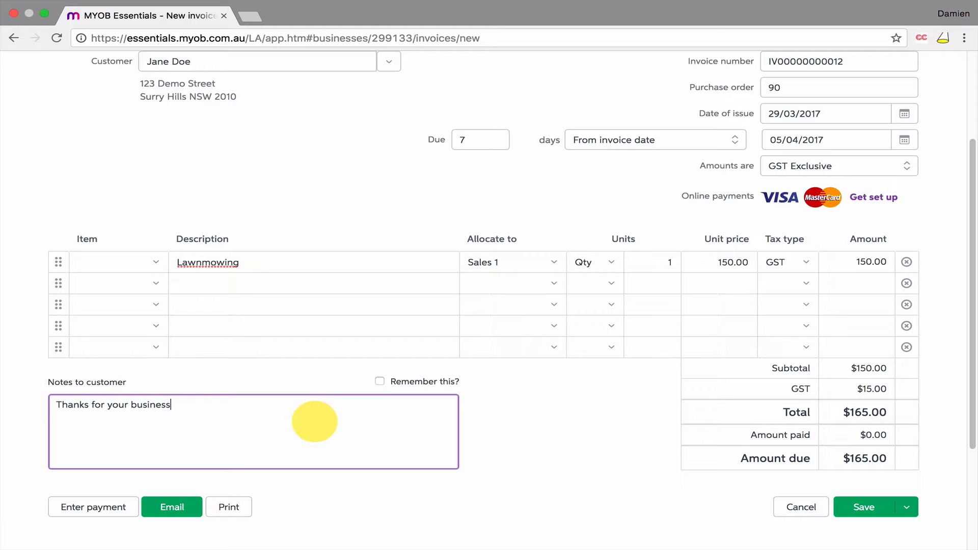
pyautogui.press('Tab')
pyautogui.press('Tab')
pyautogui.press('Tab')
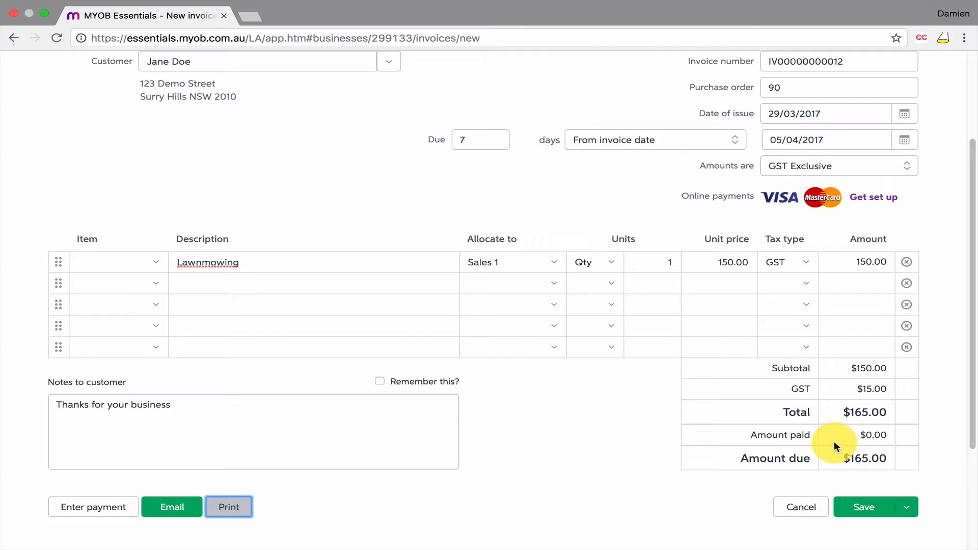
# Step: Email the invoice to the customer using the prefilled recipient, subject, message and PDF attachment
pyautogui.click(173, 508)
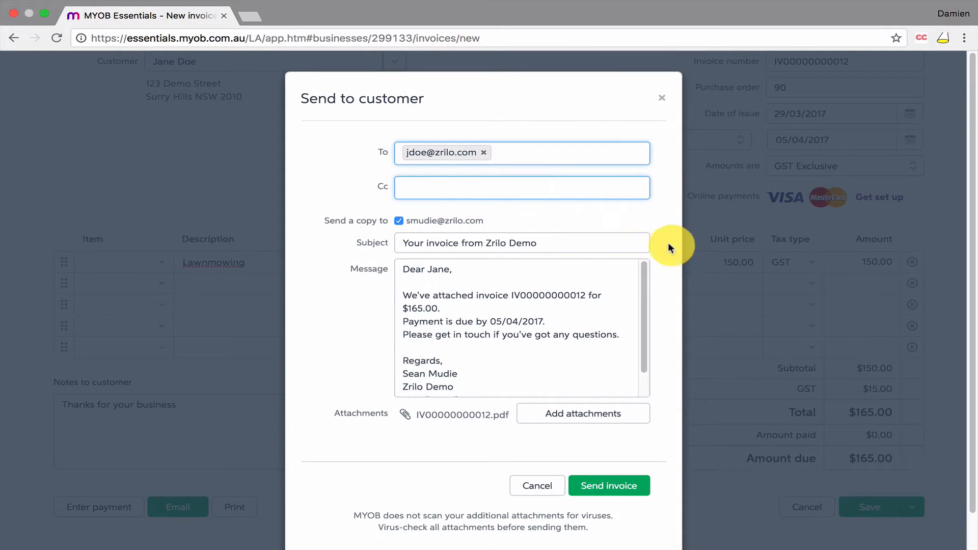
pyautogui.scroll(-1, 655, 224)
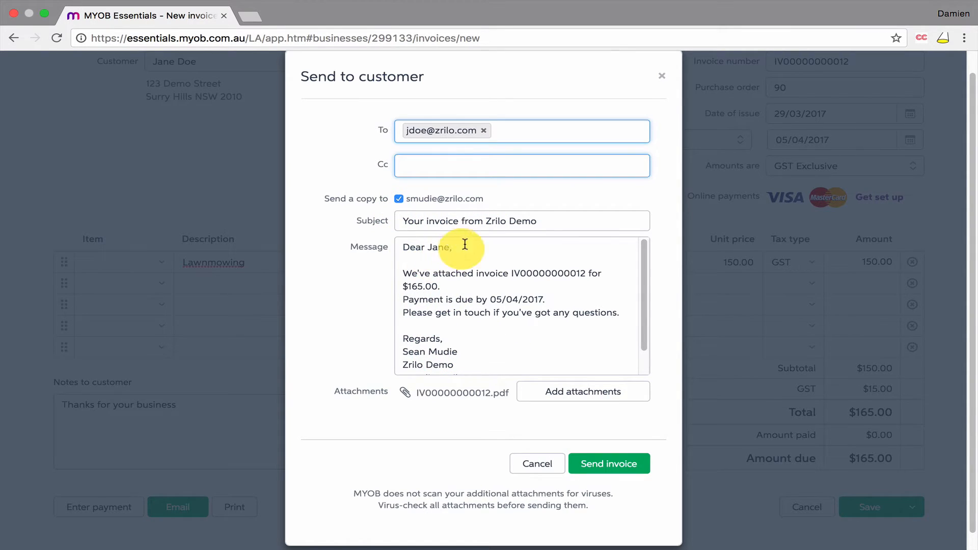
pyautogui.scroll(-1, 351, 267)
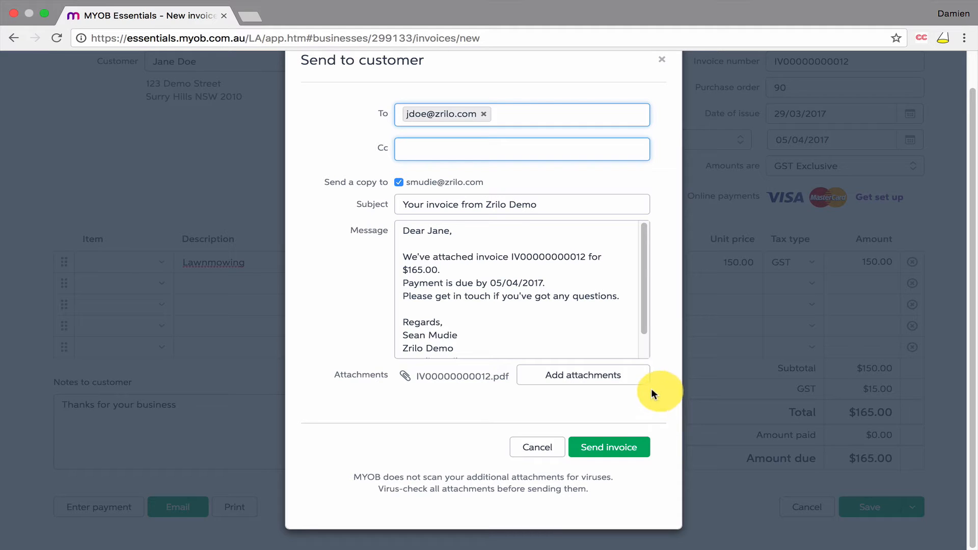
pyautogui.click(612, 449)
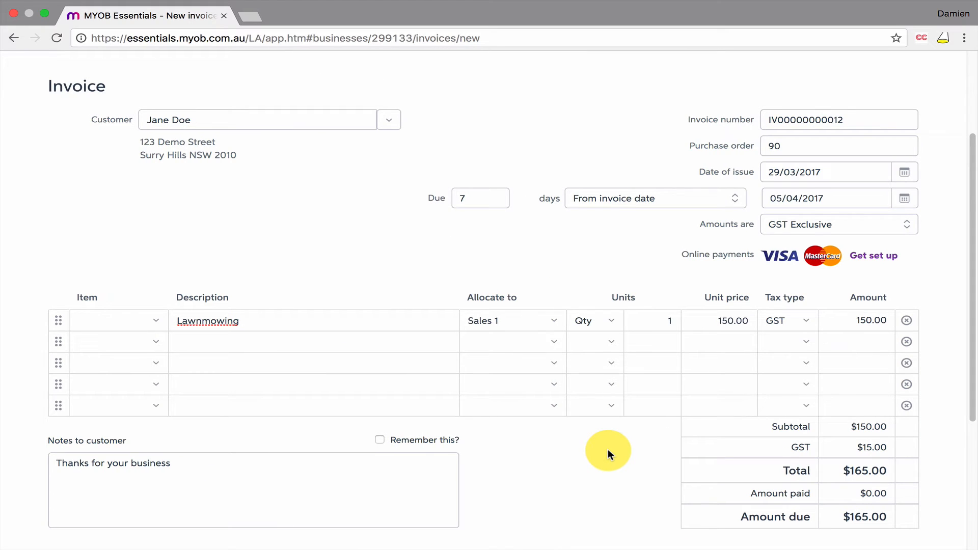
# Step: Open the printable PDF of the lawnmowing invoice, review it from top to end, and close it again
pyautogui.scroll(-5, 606, 451)
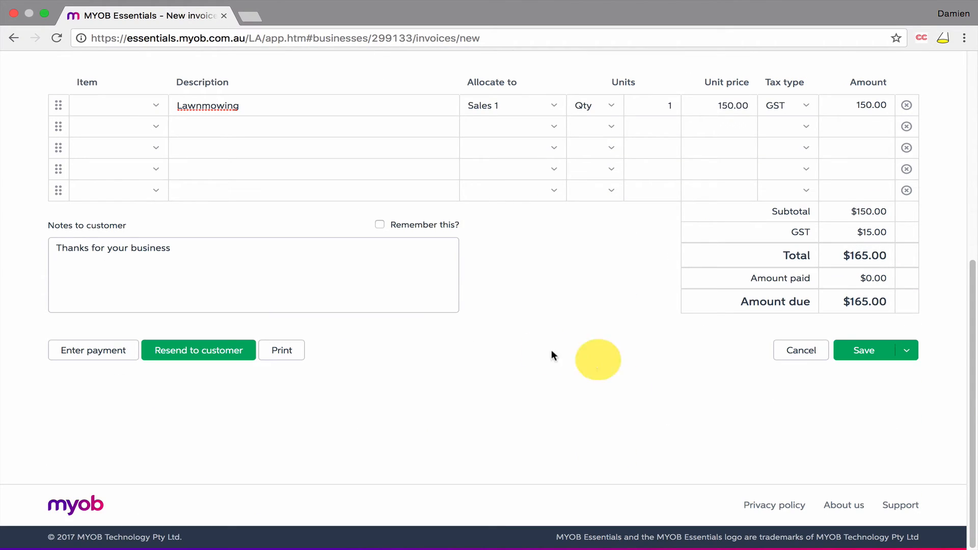
pyautogui.click(283, 353)
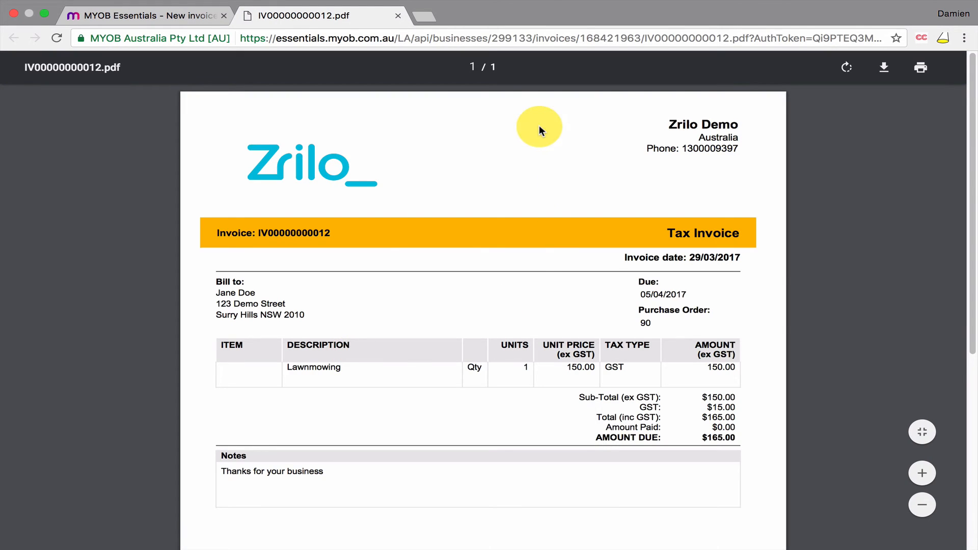
pyautogui.scroll(-3, 565, 204)
pyautogui.scroll(3, 565, 206)
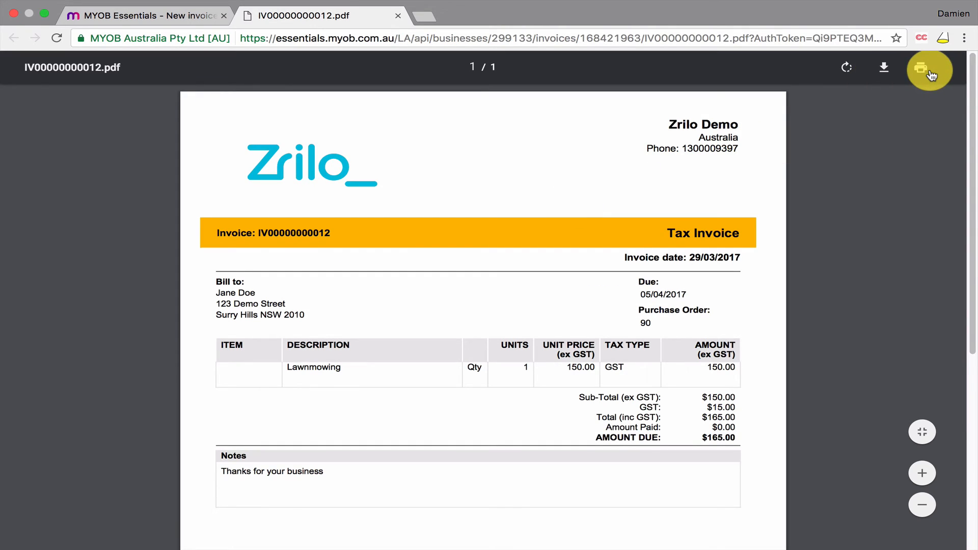
pyautogui.click(398, 16)
# Step: Save the completed lawnmowing invoice
pyautogui.scroll(1, 649, 379)
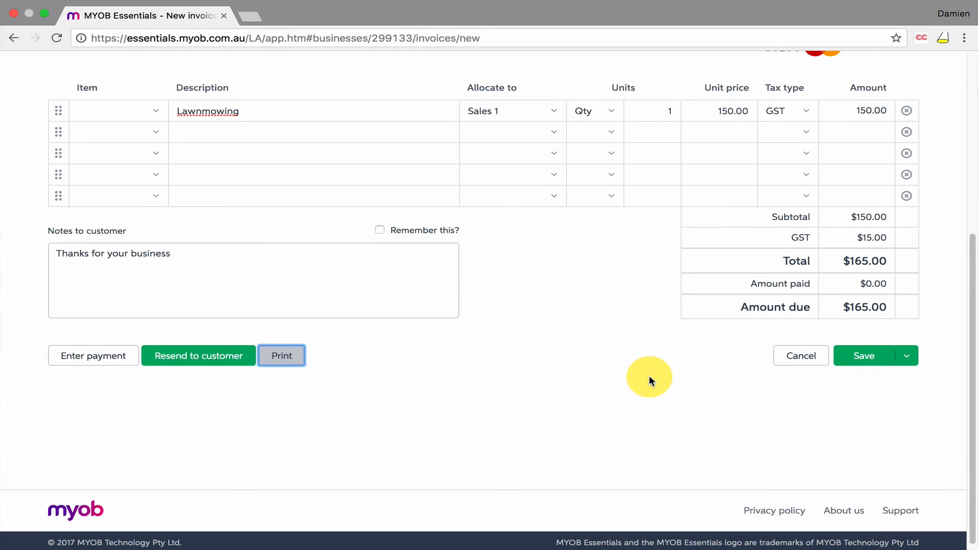
pyautogui.scroll(2, 649, 380)
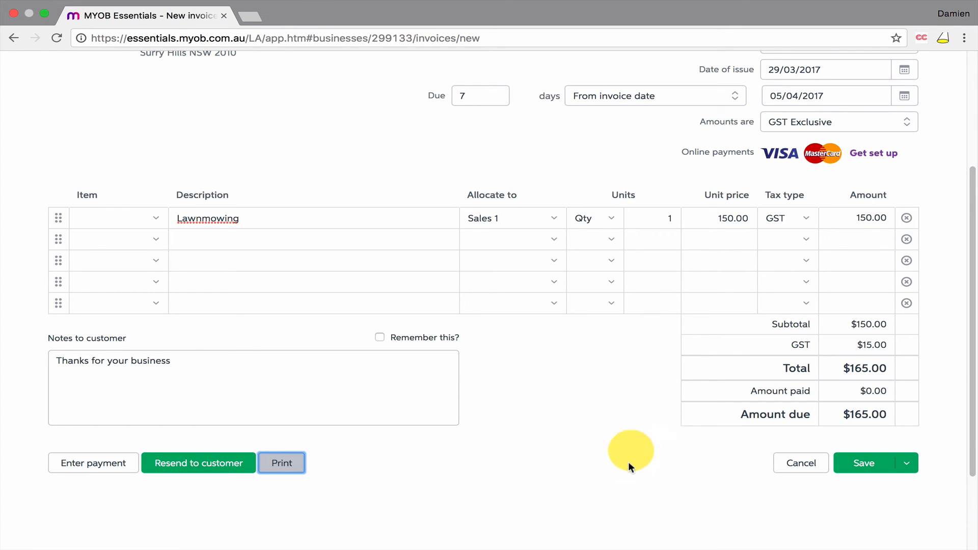
pyautogui.click(867, 463)
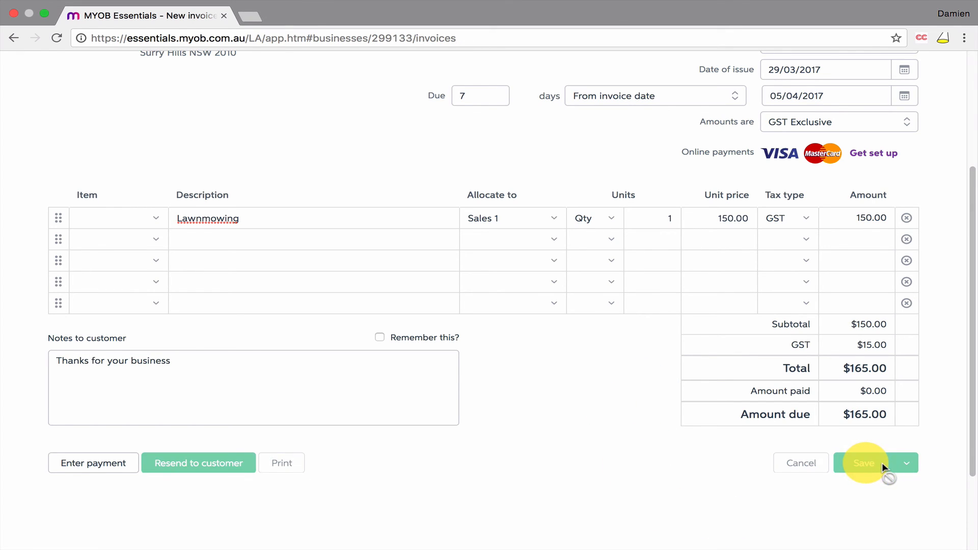